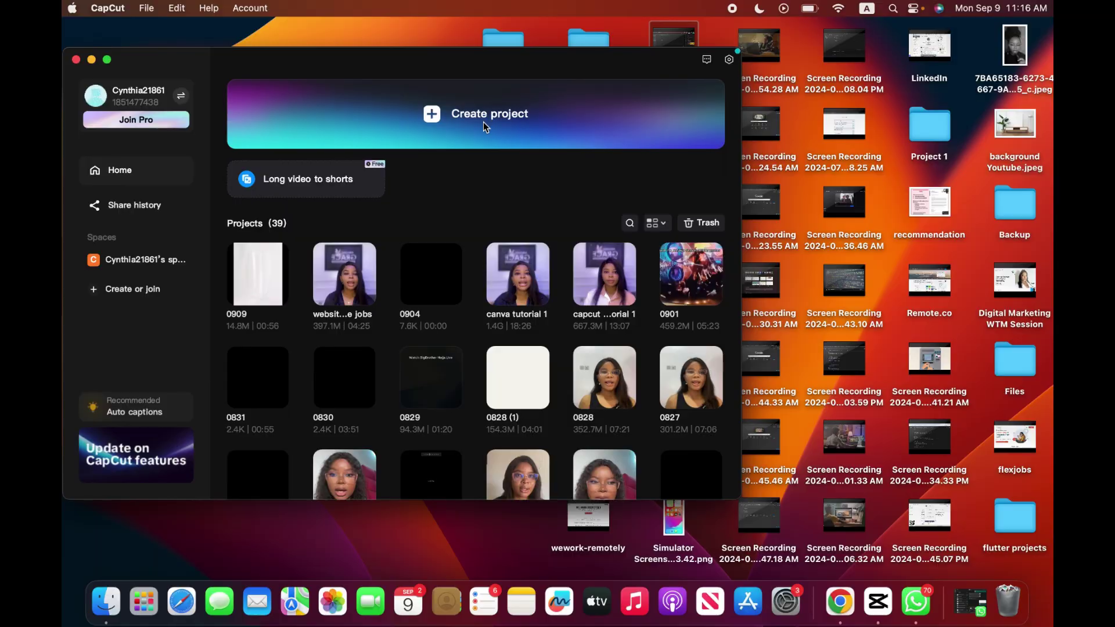
Step: Create a new project and import the video 4070180-hd_720_1280_24fps.mp4 from the sm_videos folder
left_click(483, 118)
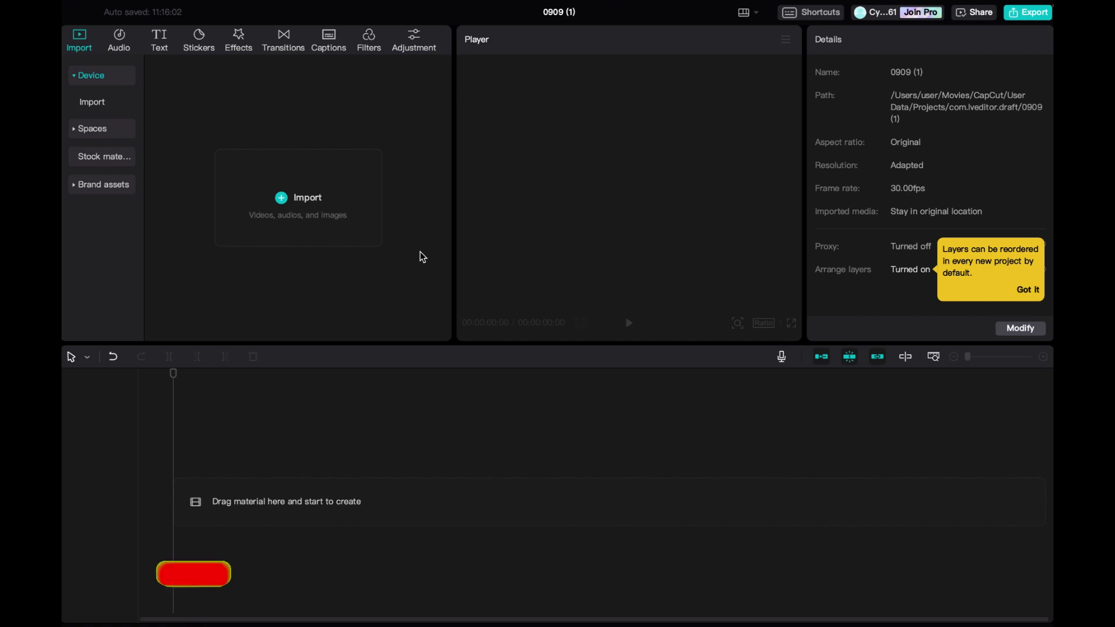
left_click(288, 201)
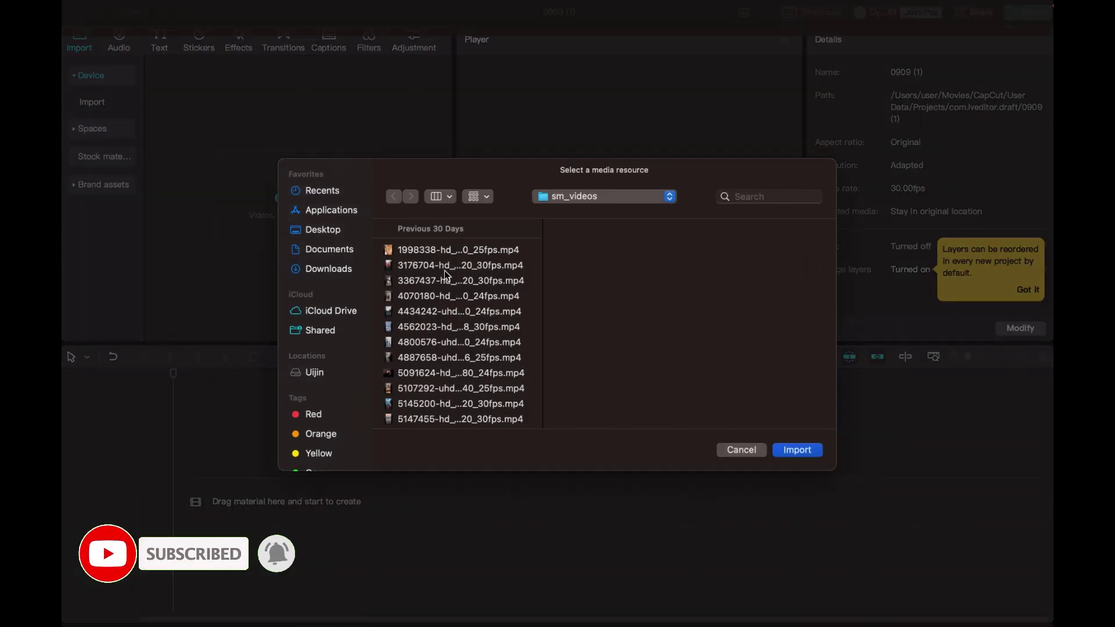
left_click(423, 312)
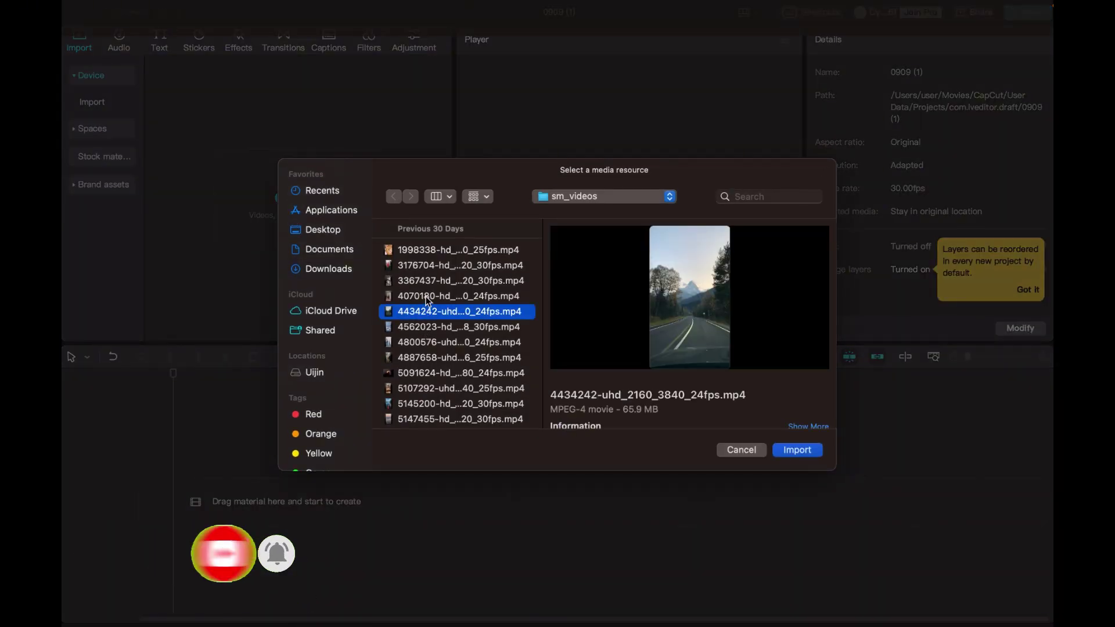
left_click(426, 296)
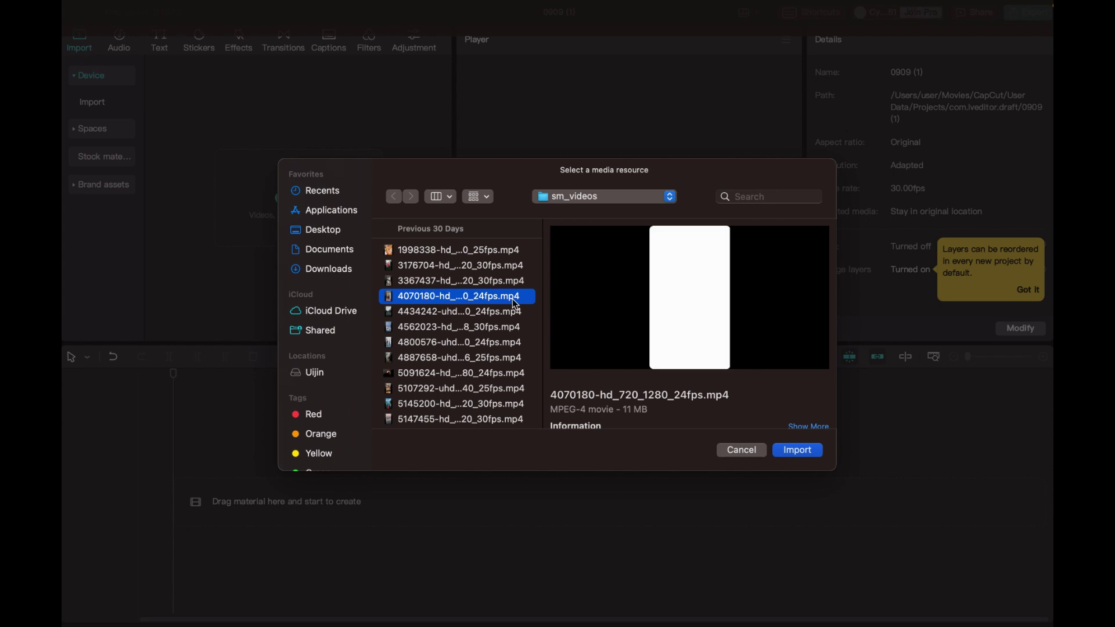
left_click(798, 450)
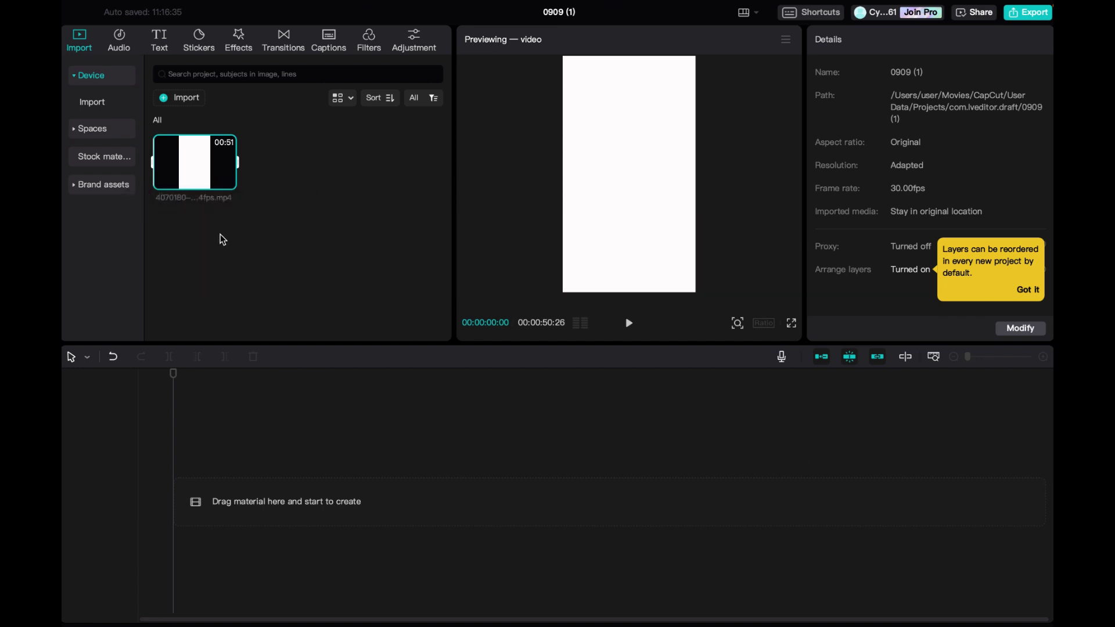
Step: Add the imported video to the timeline and preview its first few seconds
mouse_move(227, 169)
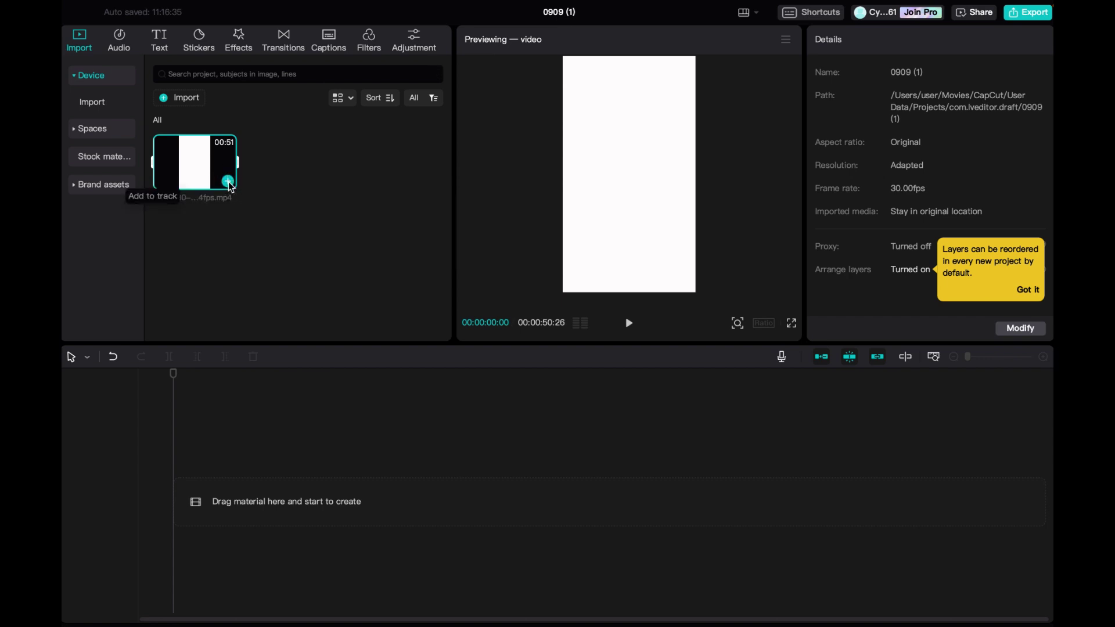
left_click(228, 182)
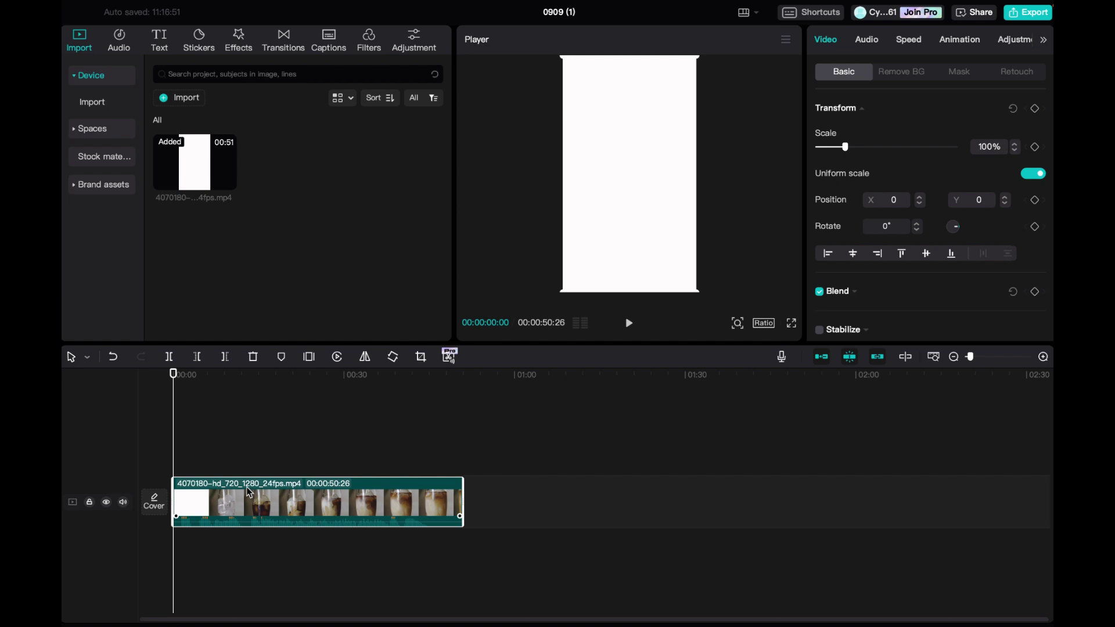
left_click(629, 326)
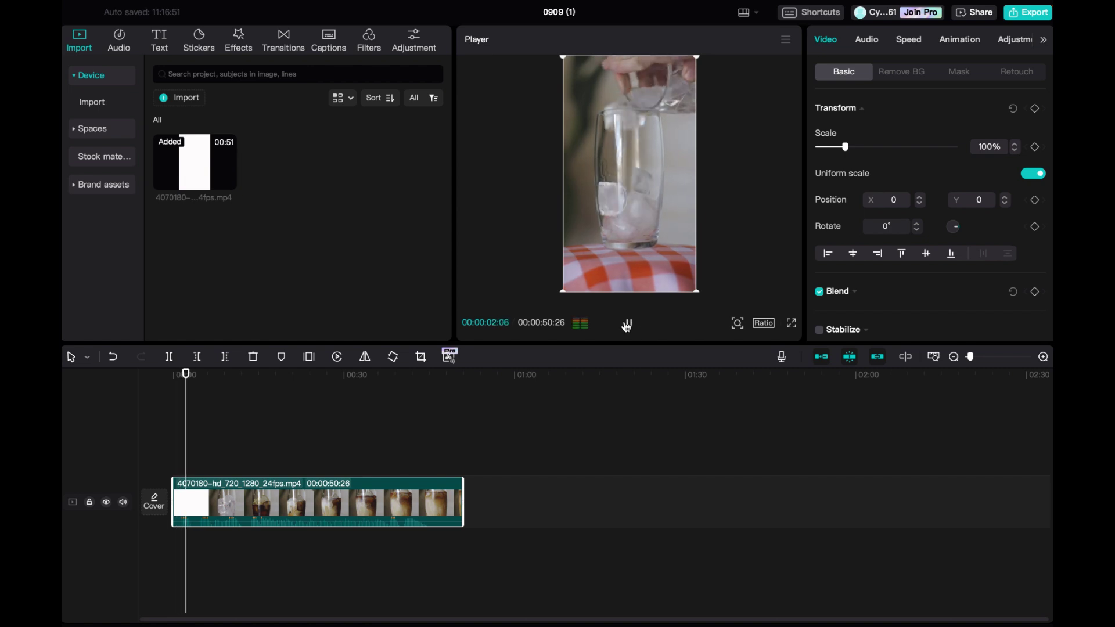
left_click(629, 325)
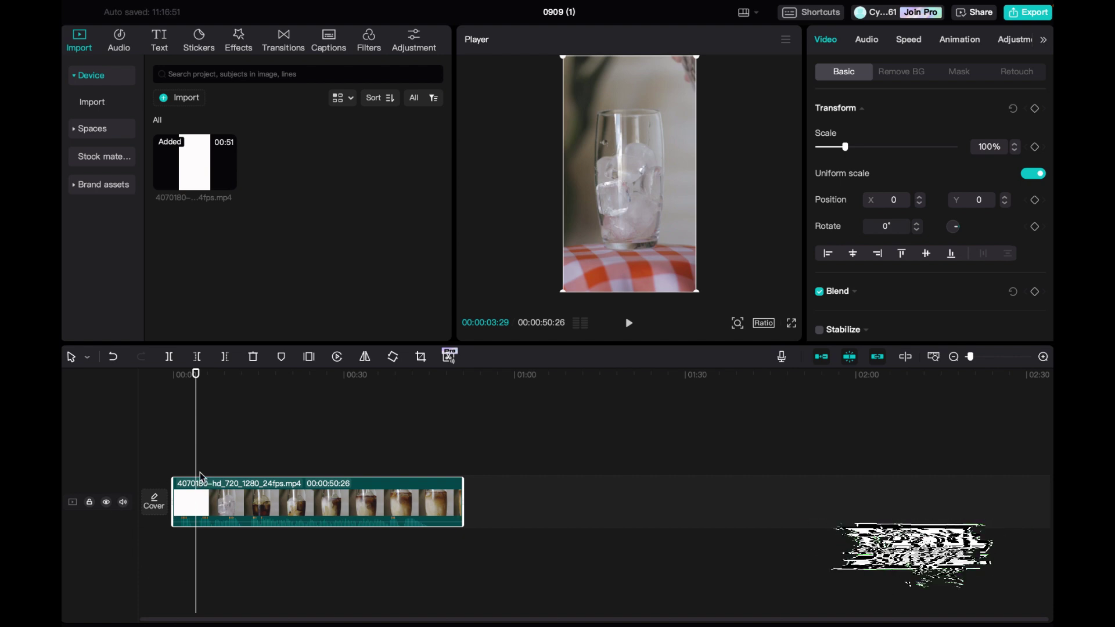
Step: Scrub through the first half of the clip and return the playhead to the start
left_click(179, 471)
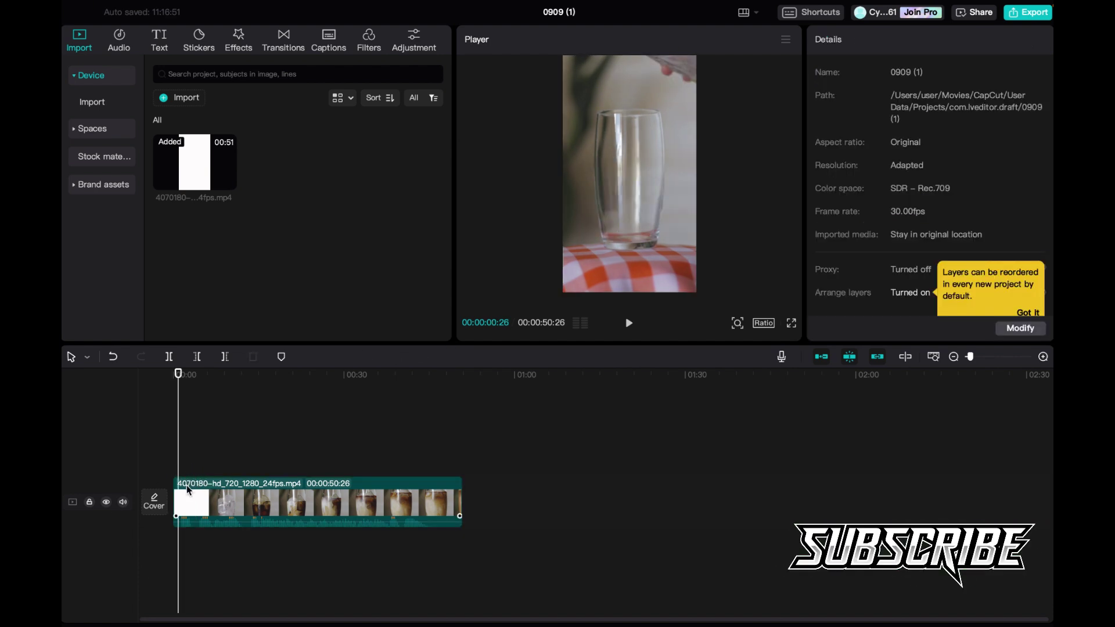
left_click(227, 470)
left_click(279, 465)
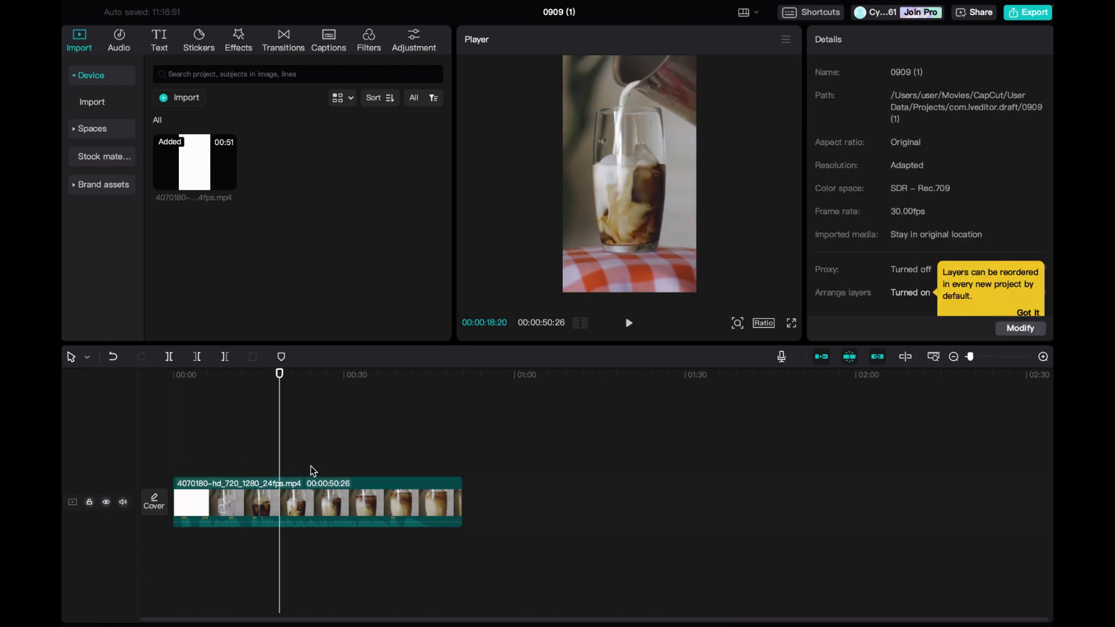
left_click(316, 471)
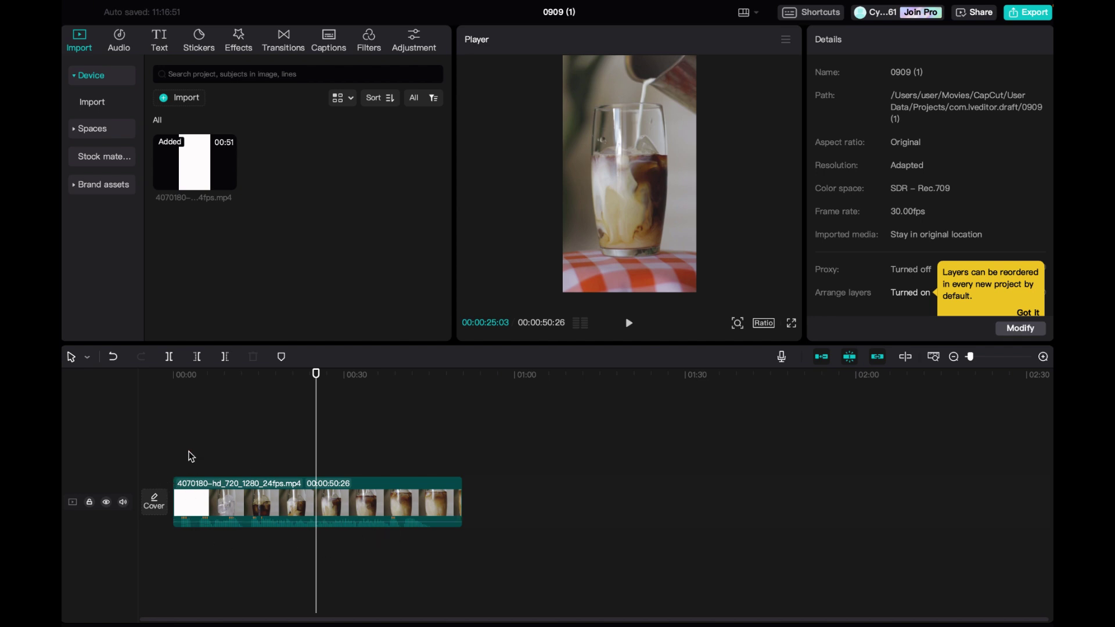
left_click(194, 465)
left_click(184, 467)
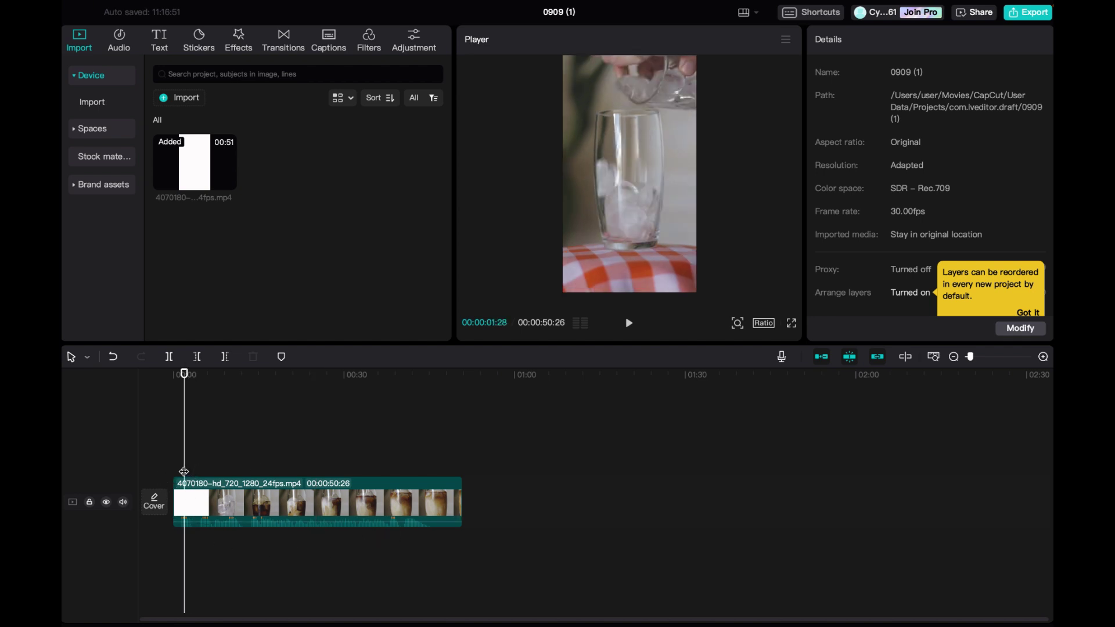
left_click(174, 466)
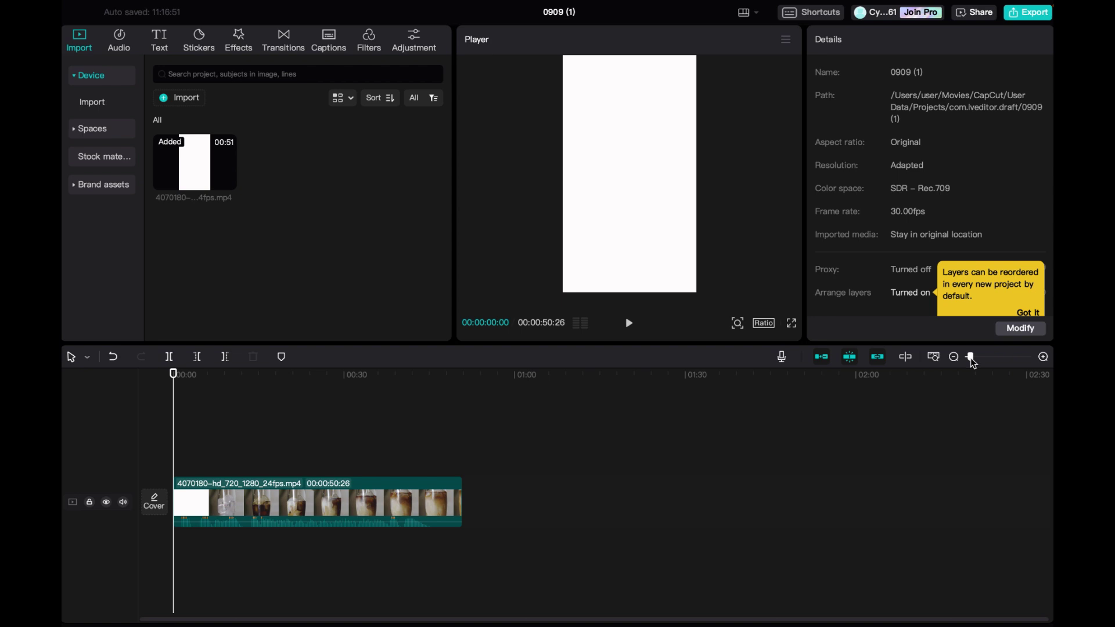
Step: Examine the clip's frames along the timeline at enlarged scale, and return to the full-clip overview
left_click_drag(970, 357, 984, 358)
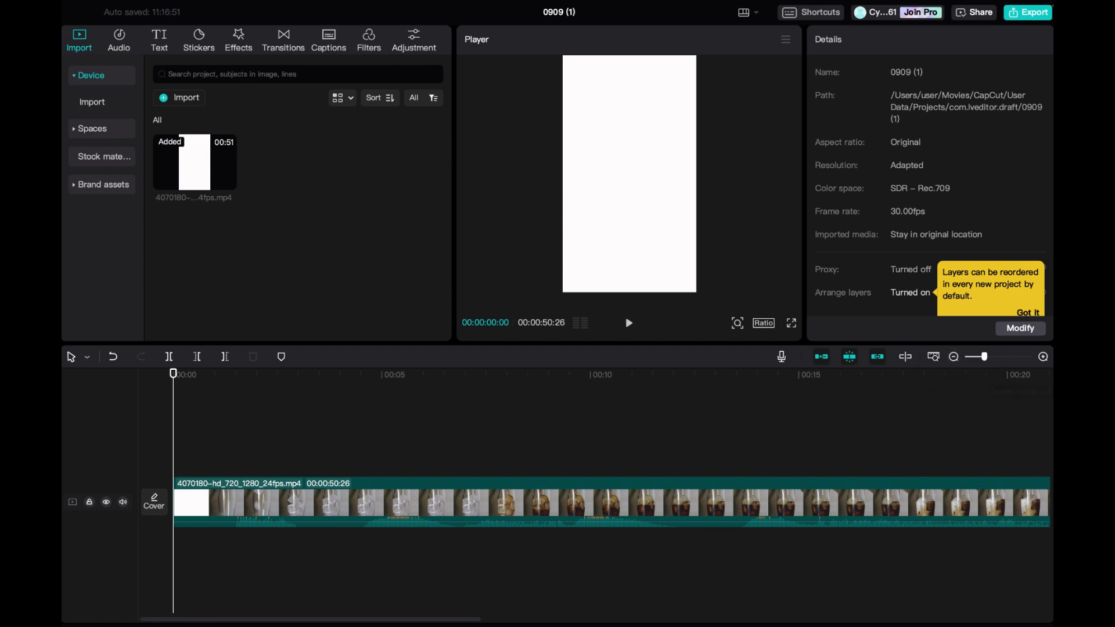
left_click_drag(985, 356, 999, 357)
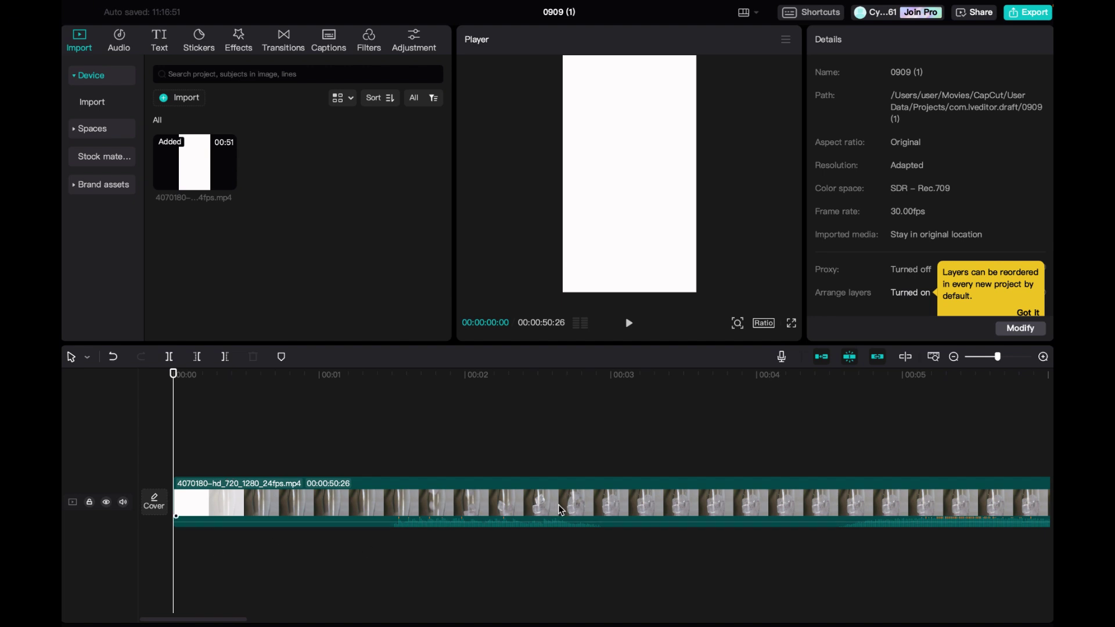
scroll(560, 510, "right", 15)
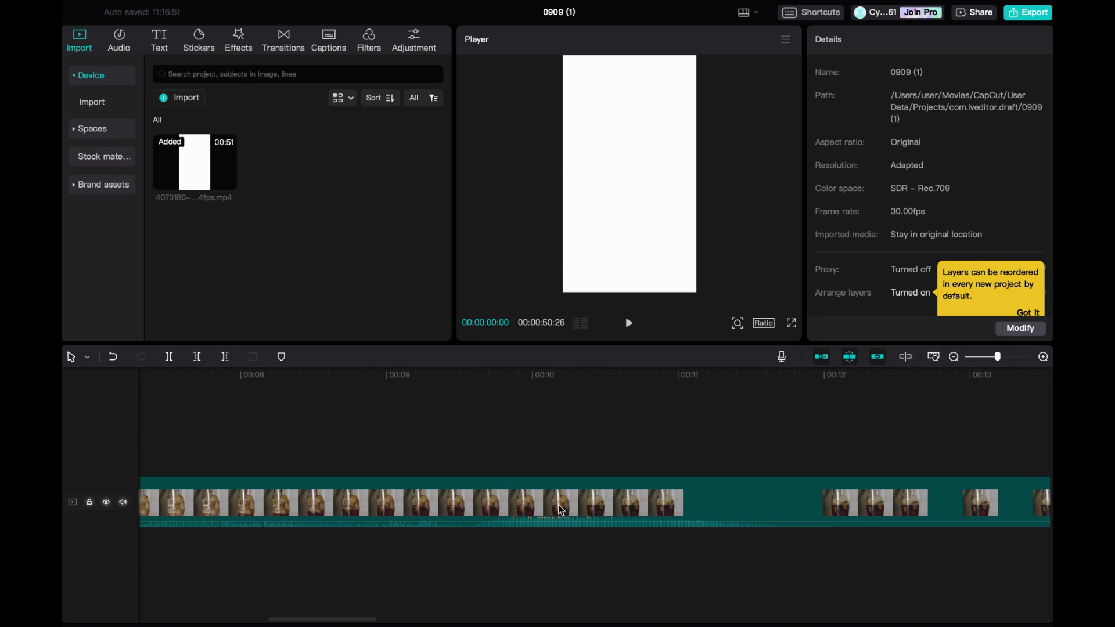
scroll(560, 510, "right", 1)
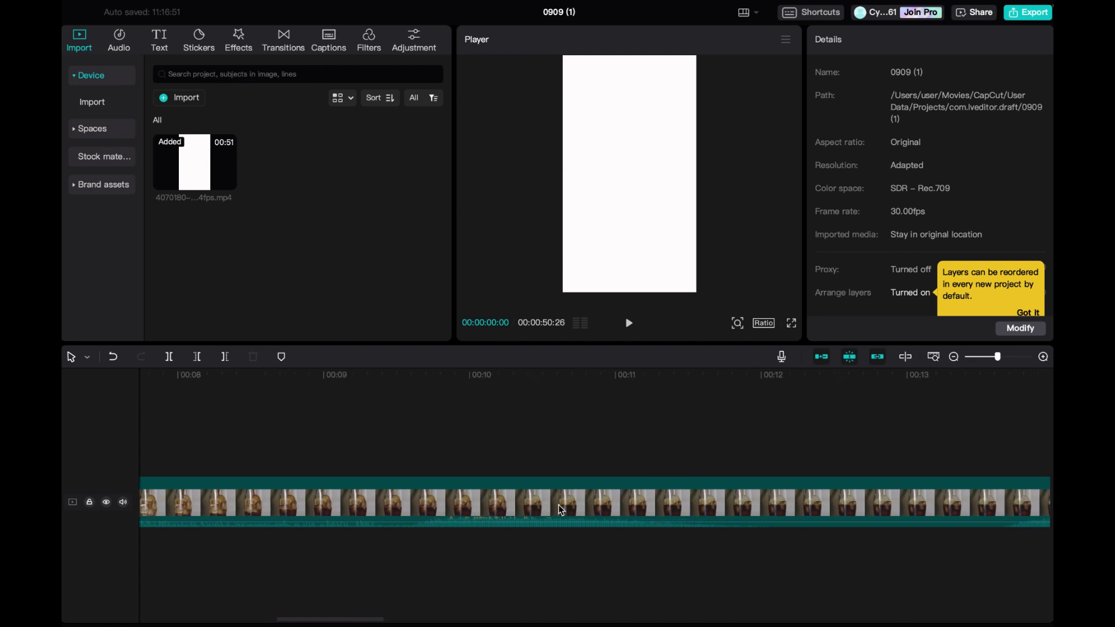
scroll(560, 510, "left", 15)
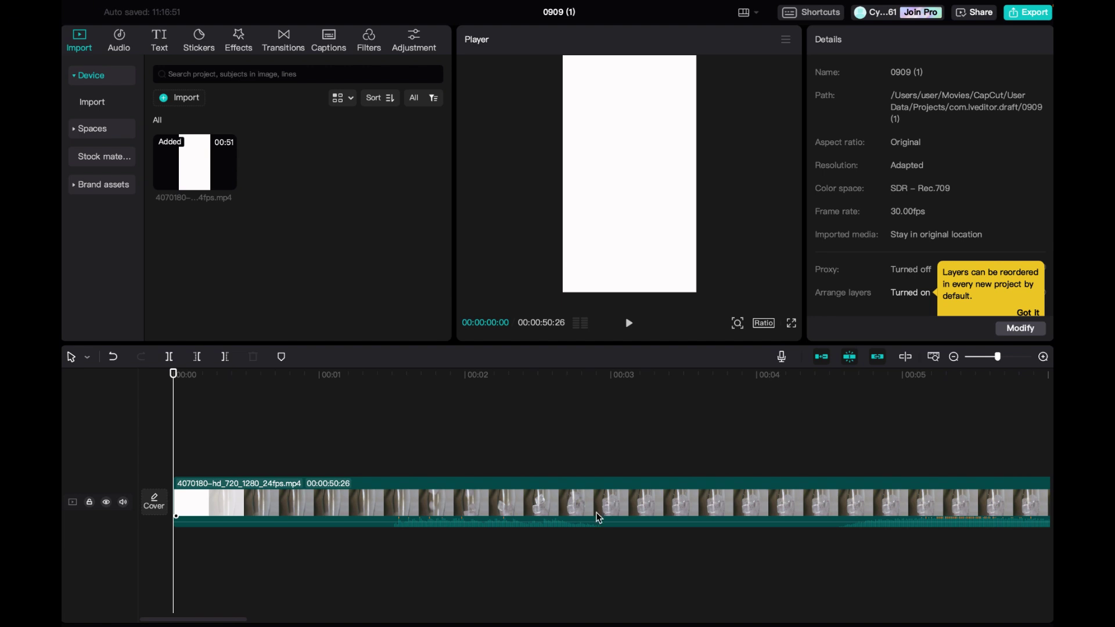
left_click_drag(998, 357, 967, 357)
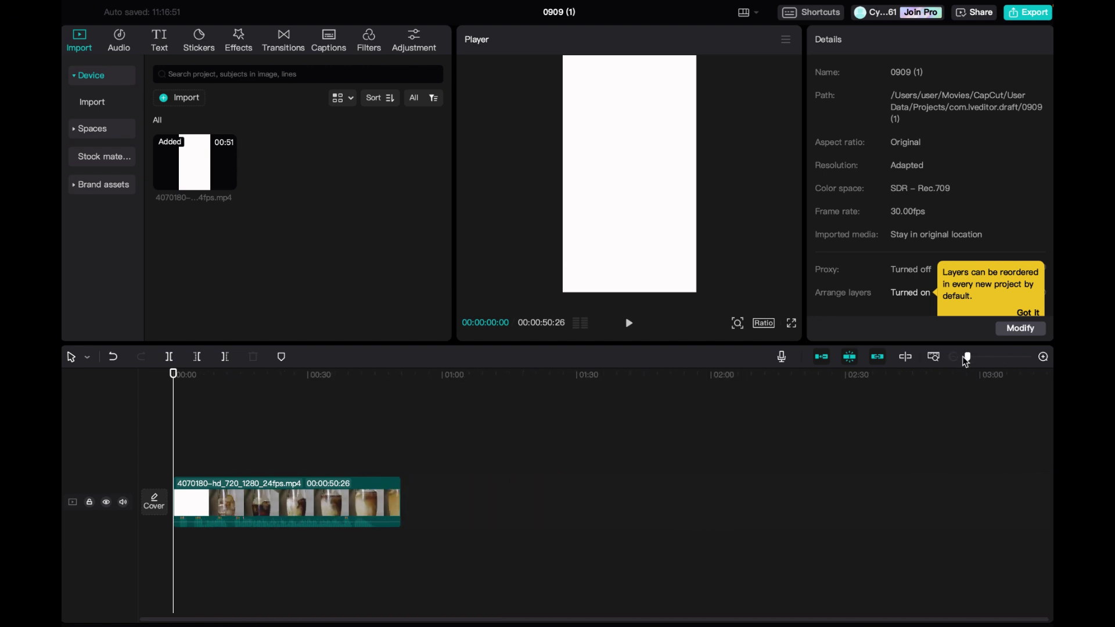
Step: Split the clip at 00:00:00:05, near the end of its white opening frames
left_click(225, 516)
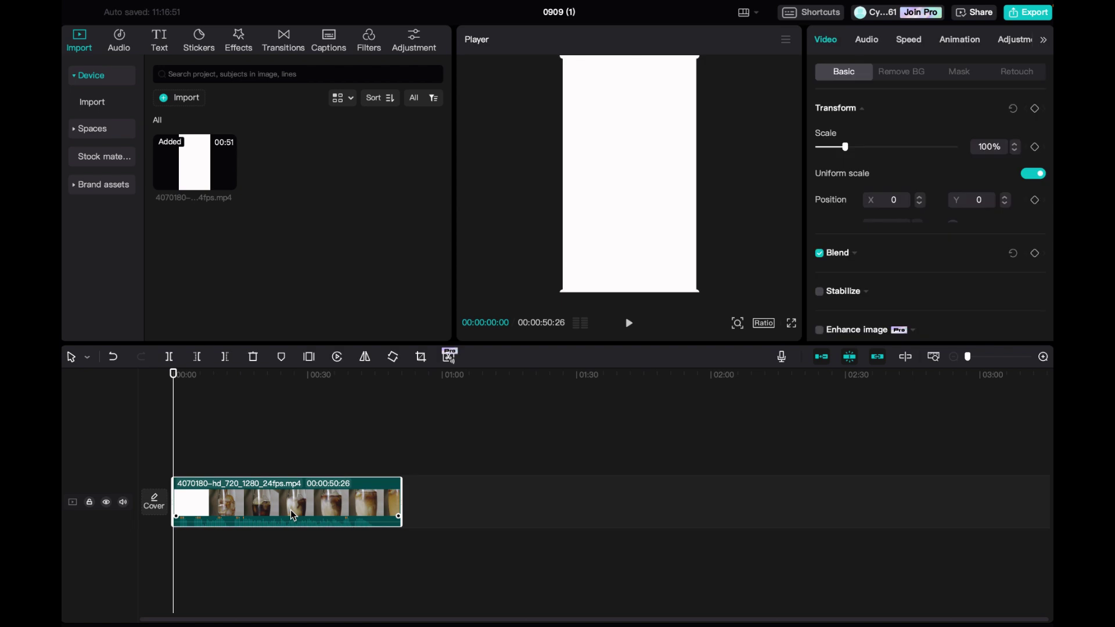
left_click_drag(967, 356, 1009, 362)
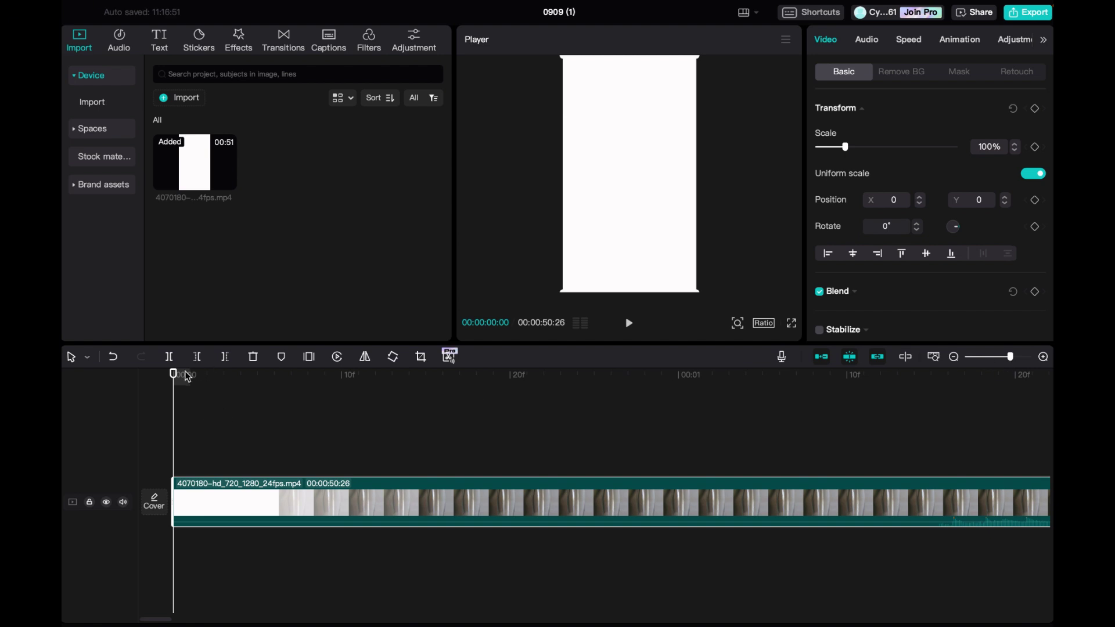
left_click(187, 472)
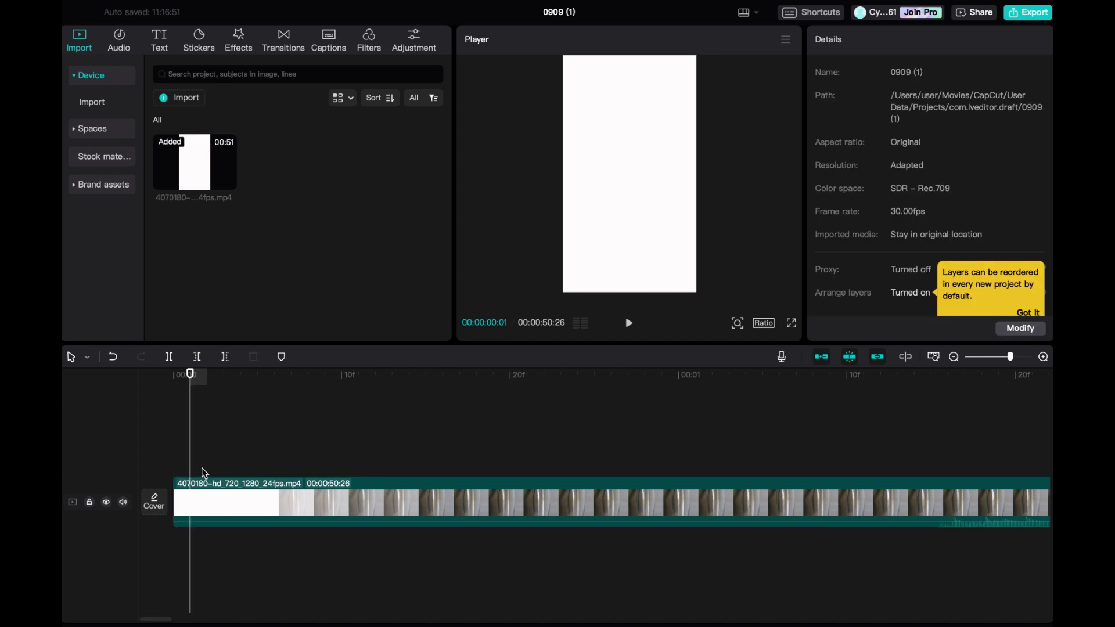
left_click(205, 472)
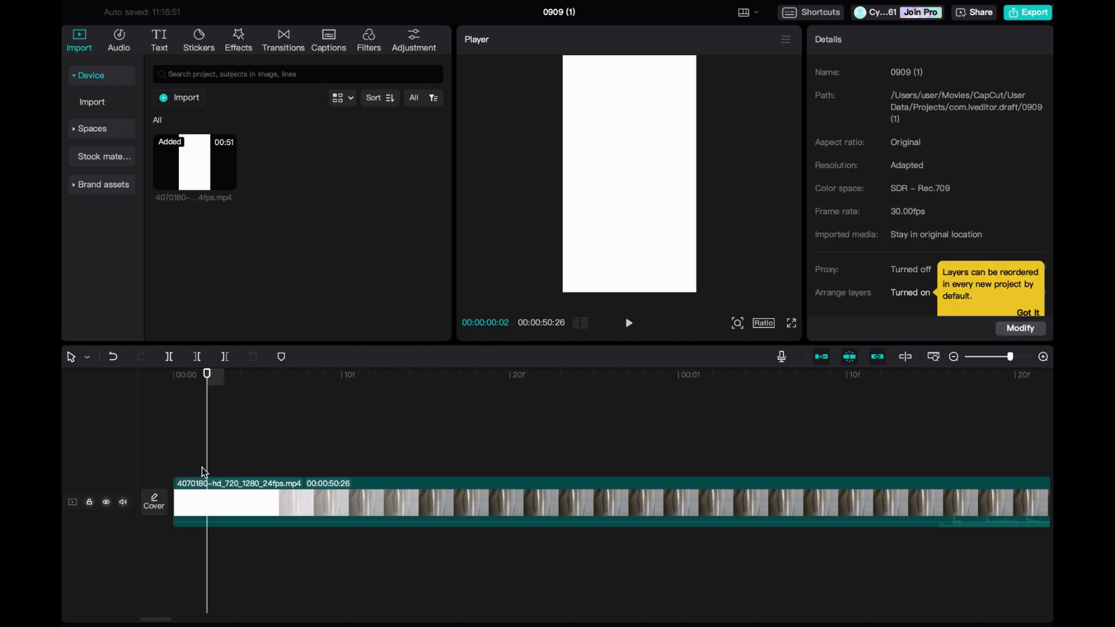
left_click(240, 473)
key("Right")
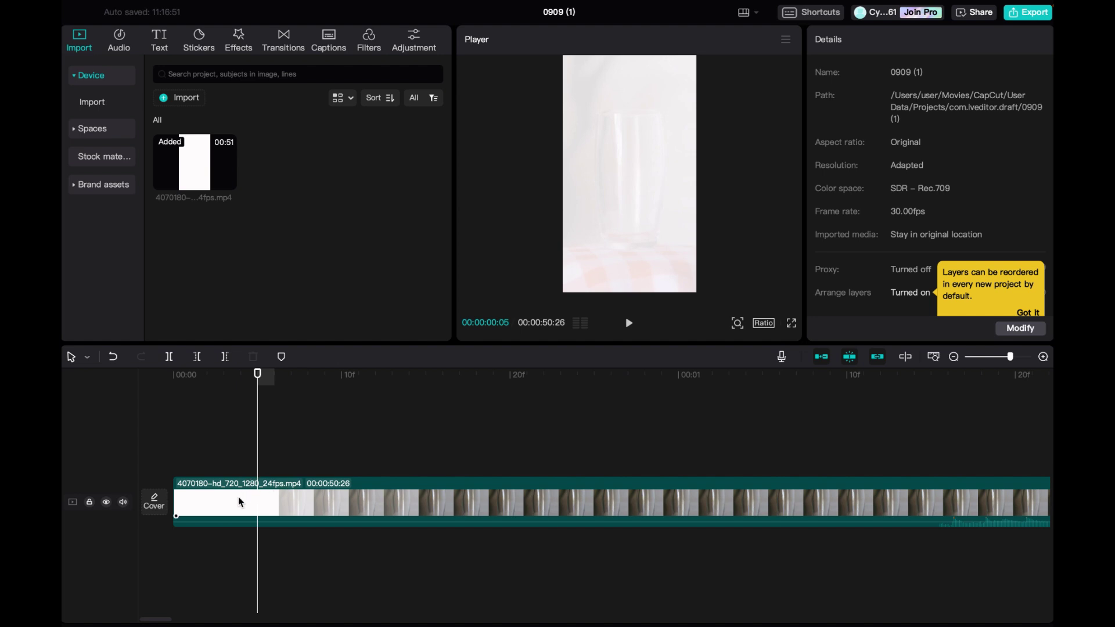
left_click(238, 496)
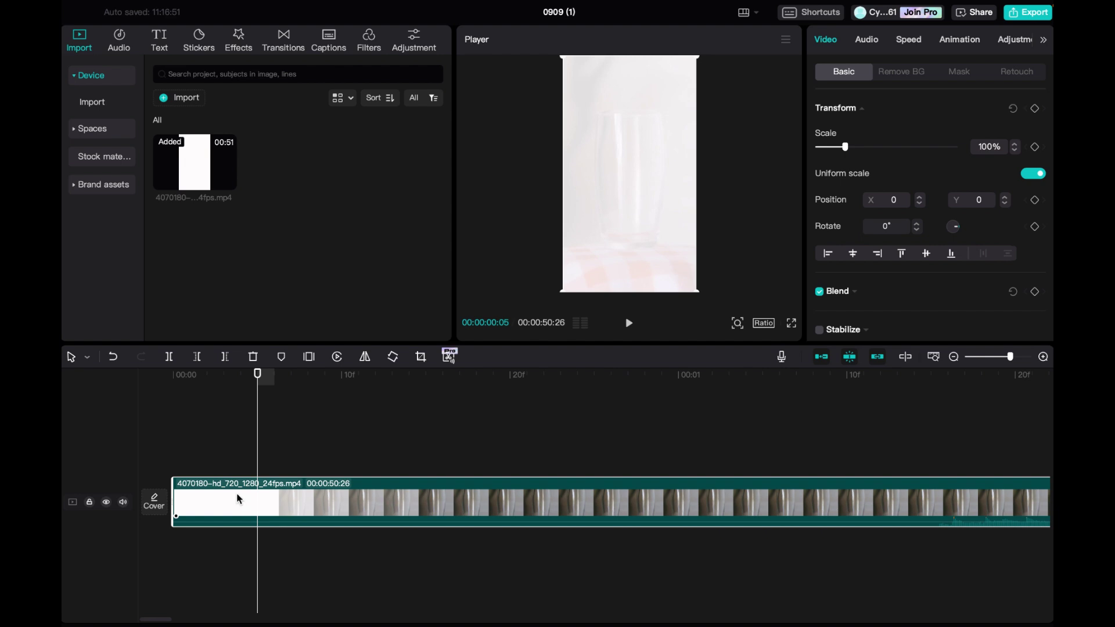
left_click(169, 357)
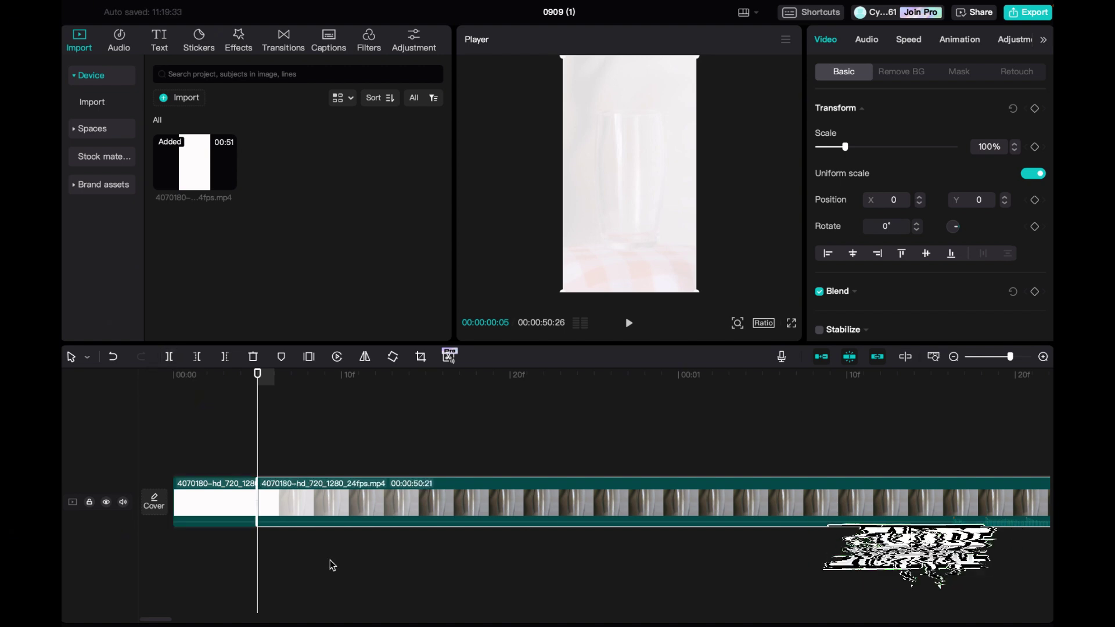
Step: Delete the short white segment before the split at the start of the timeline
left_click_drag(259, 504, 346, 509)
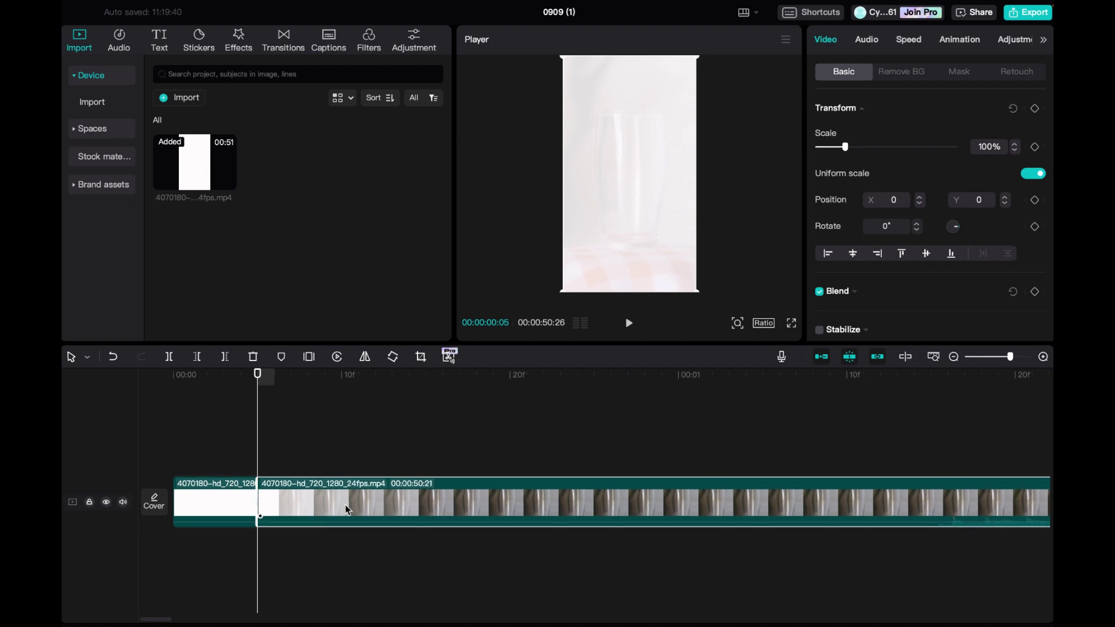
left_click(224, 505)
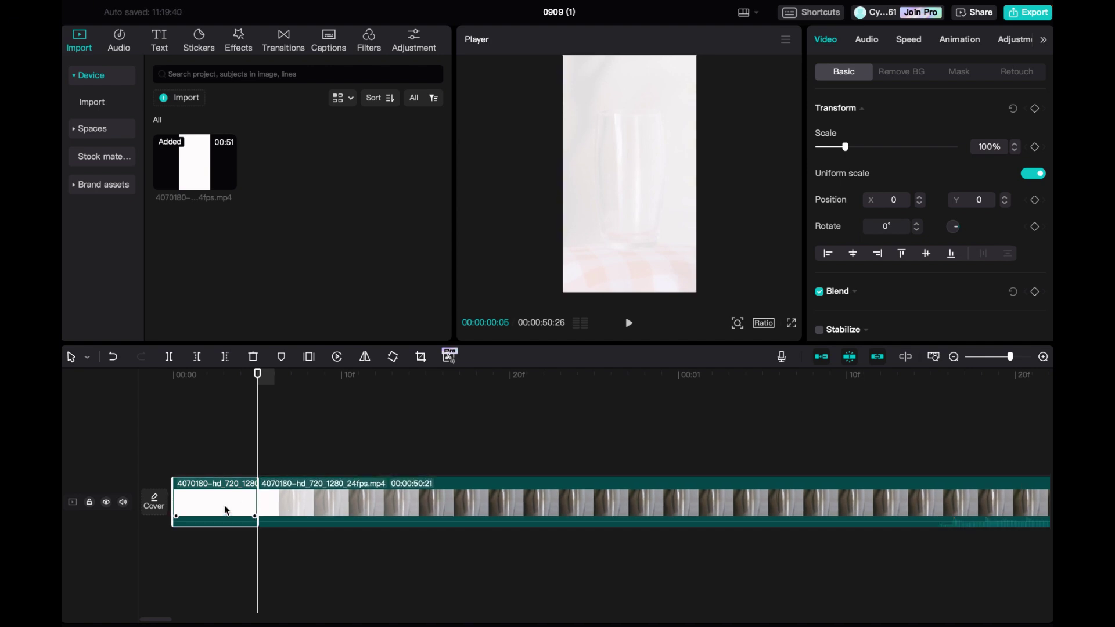
left_click(253, 357)
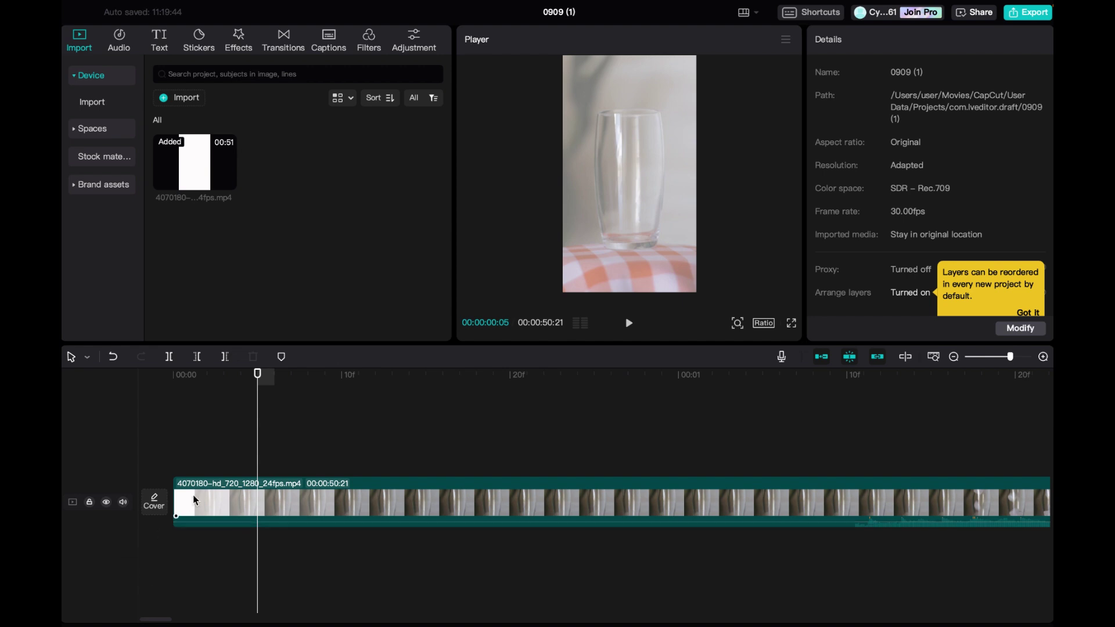
Step: Trim four frames off the start of the remaining clip and extend its start back to 00:00:50:21 duration
left_click(177, 499)
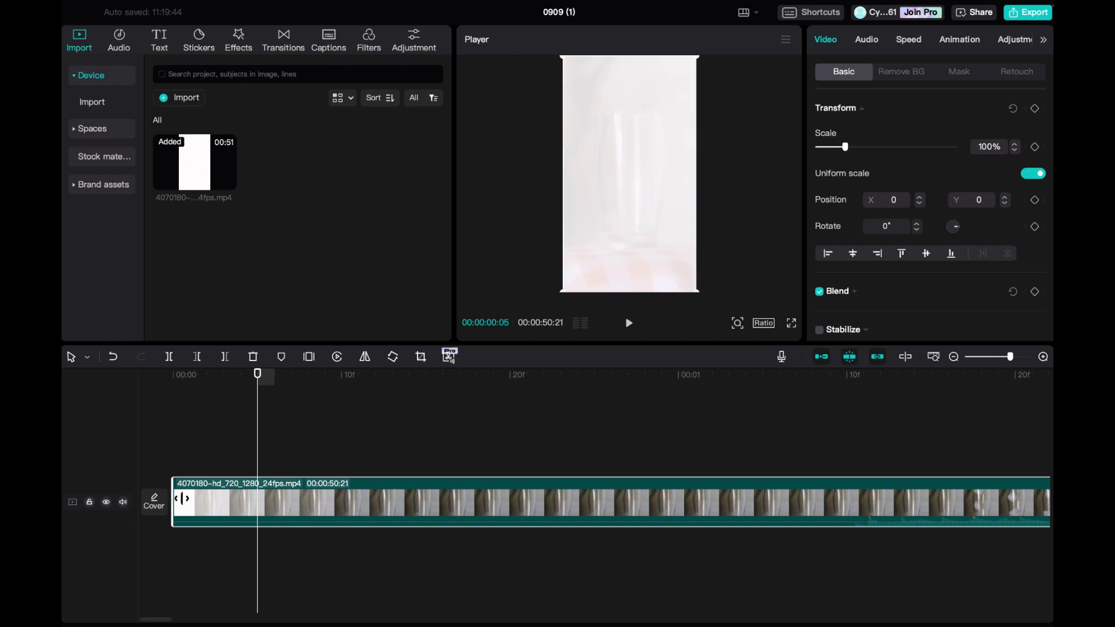
left_click_drag(173, 498, 234, 502)
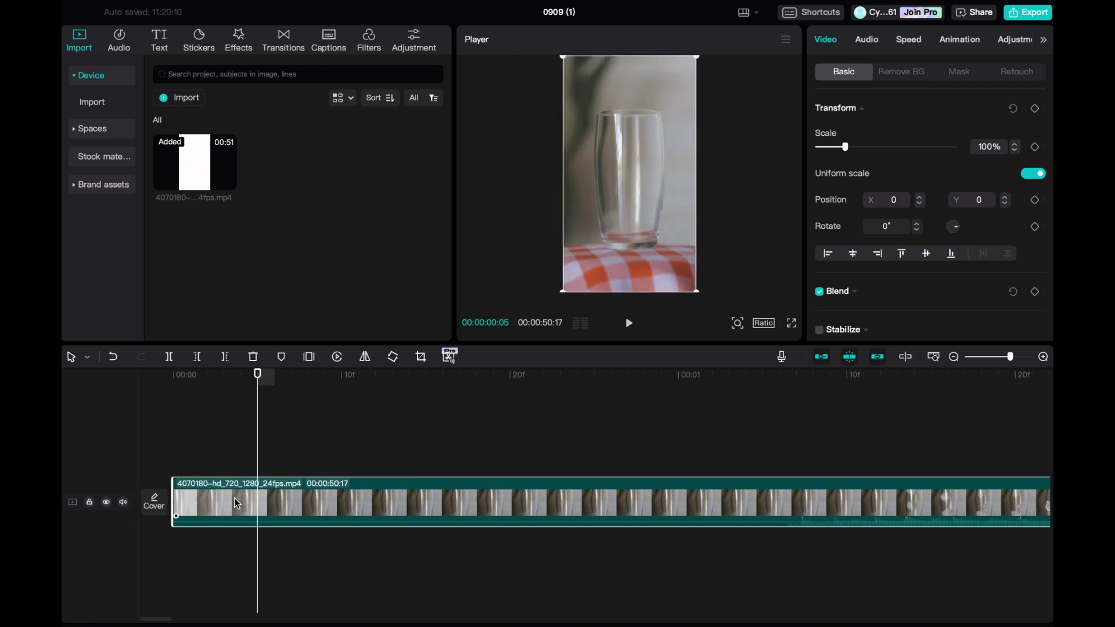
left_click(175, 469)
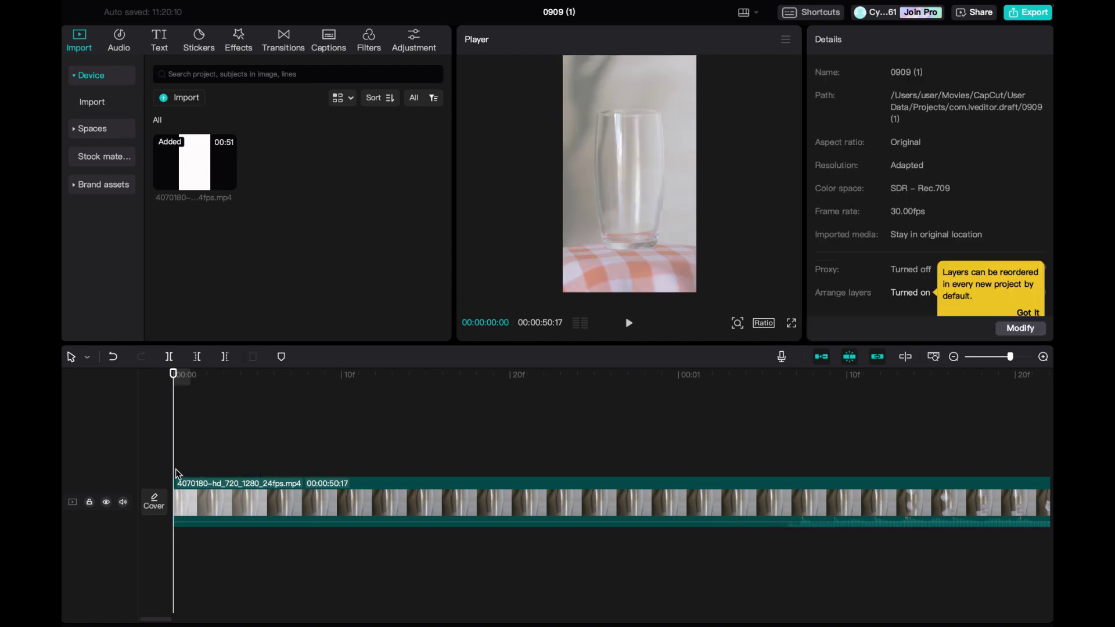
left_click(193, 499)
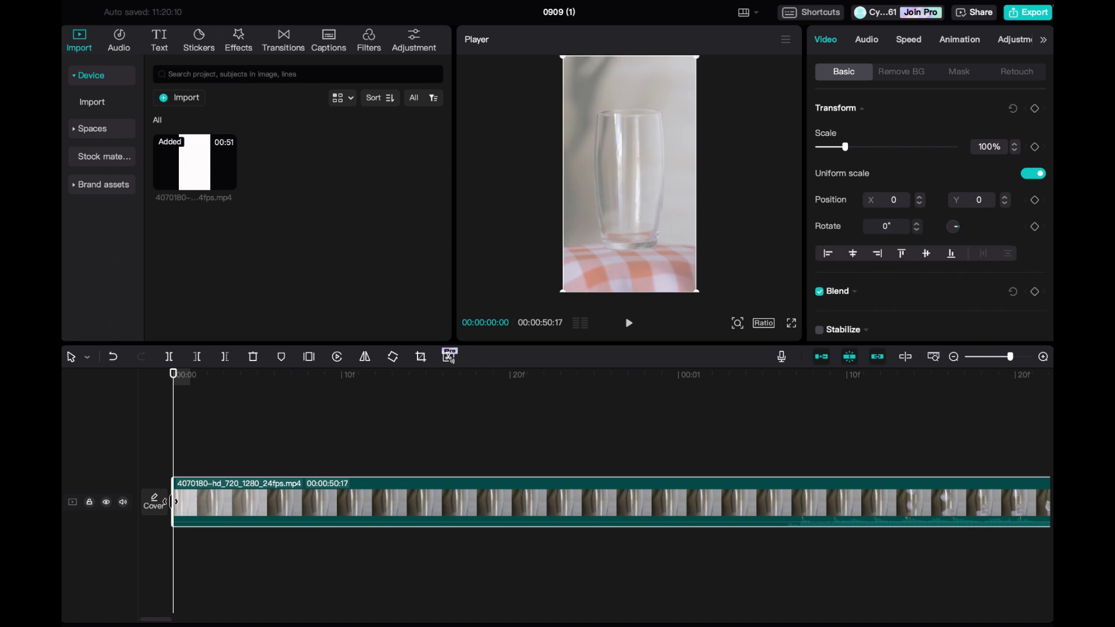
left_click_drag(172, 501, 111, 499)
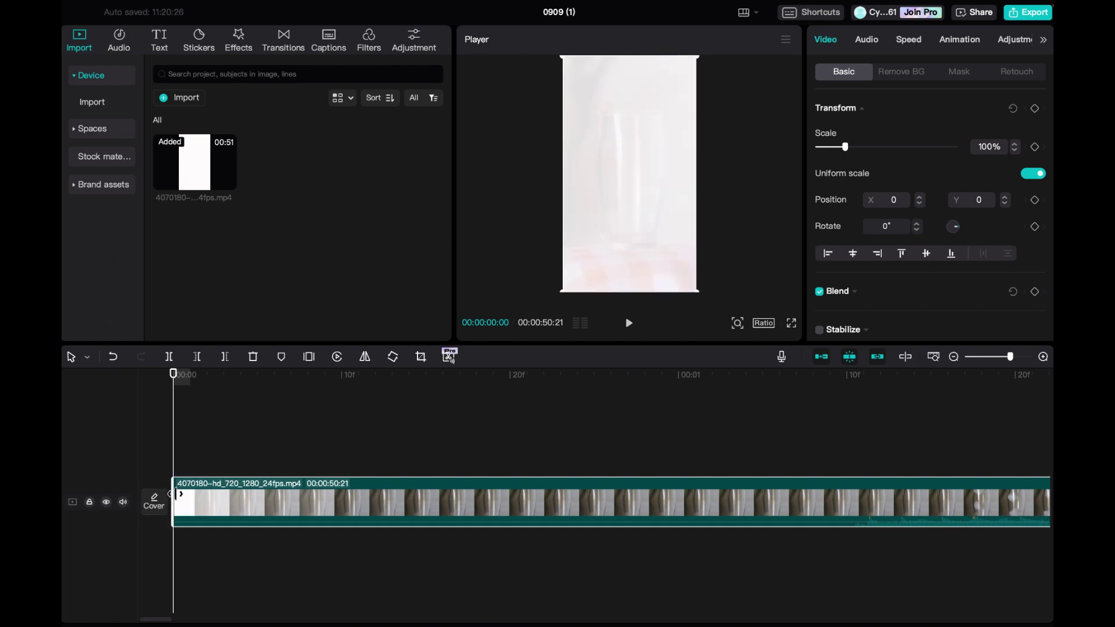
Step: Trim two frames off the start of the clip, shortening it to 00:00:50:19
left_click_drag(177, 499, 200, 503)
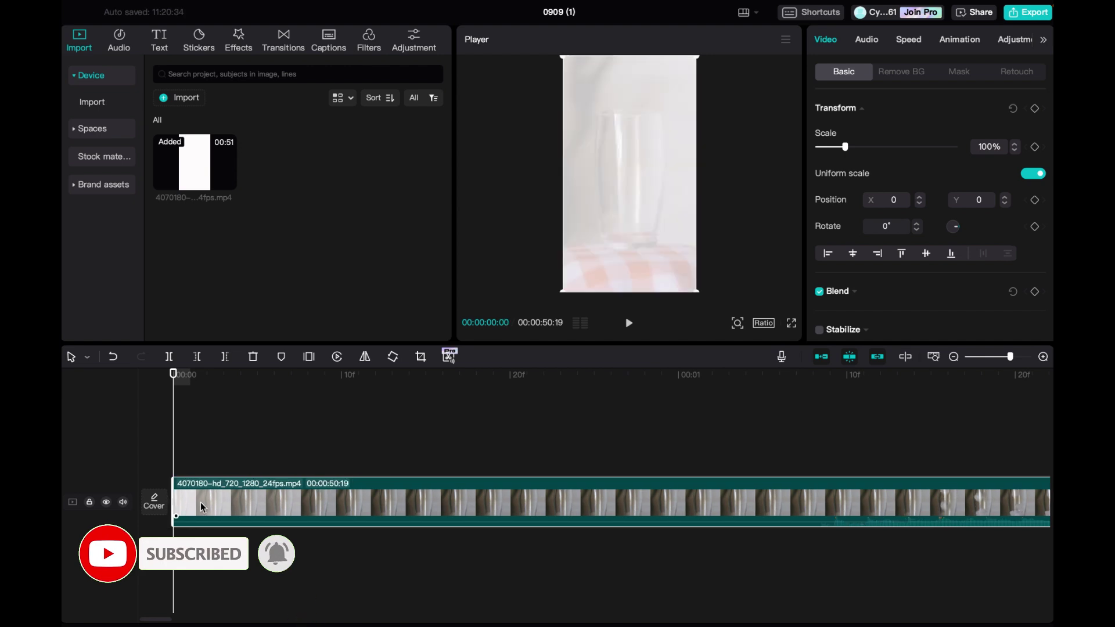